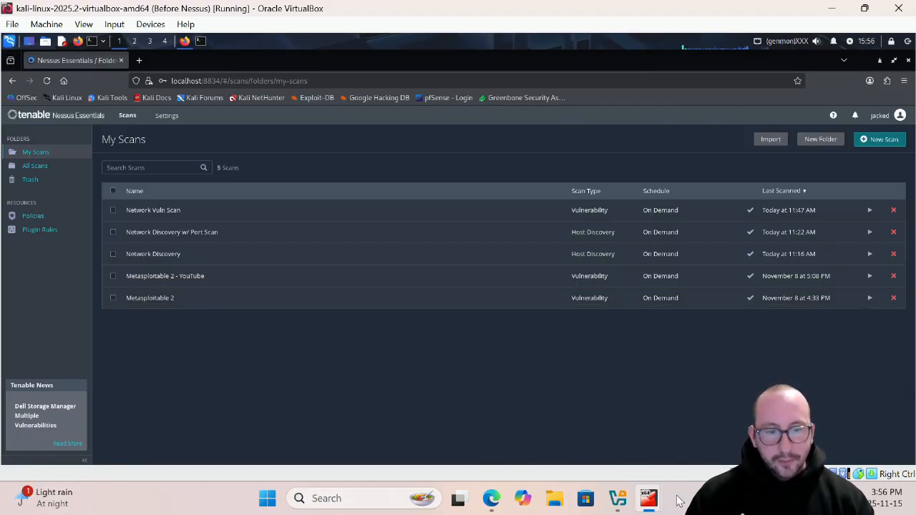
# - Show the running Metasploitable3-win2k8 and Metasploitable2 virtual machine windows, then minimize both to return to the Kali machine
pyautogui.moveTo(652, 503)
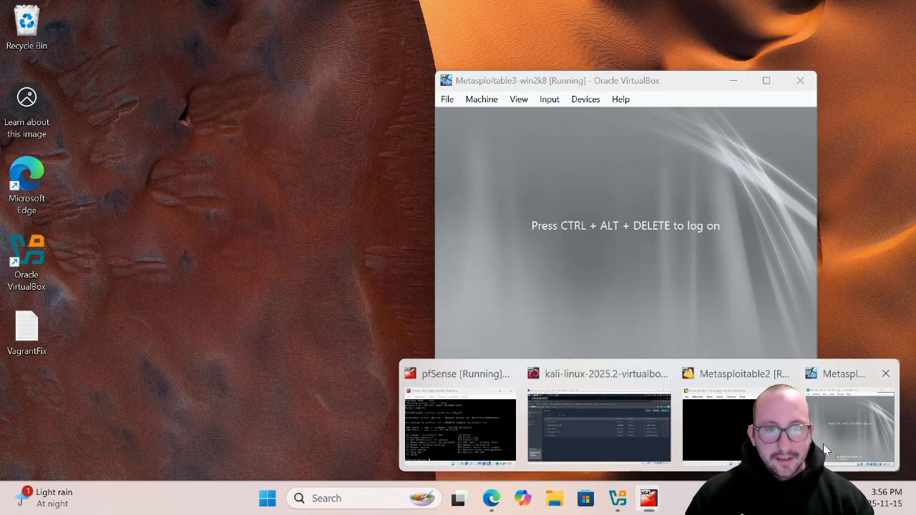
pyautogui.click(852, 423)
pyautogui.moveTo(653, 502)
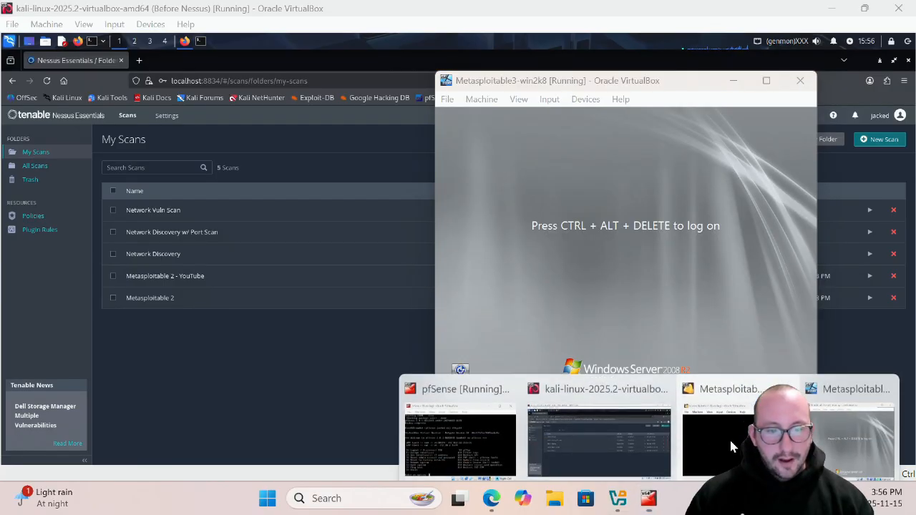
pyautogui.click(740, 429)
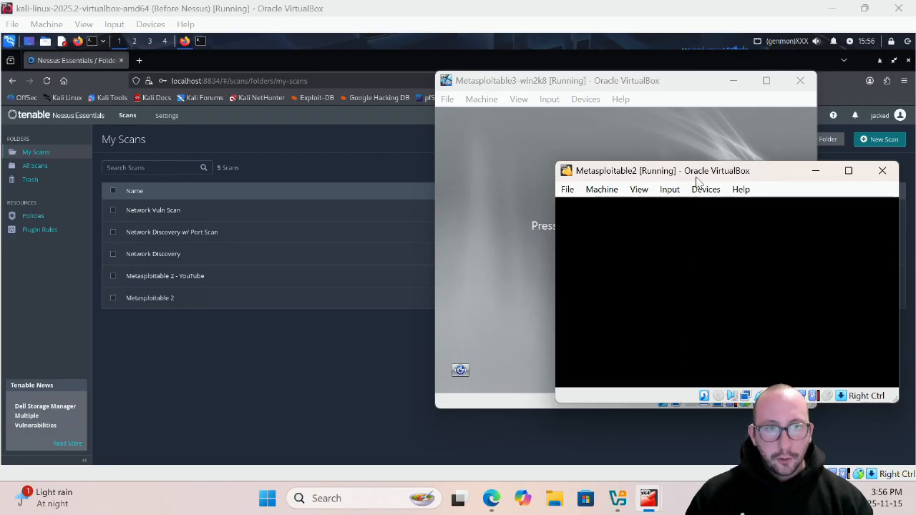
pyautogui.moveTo(696, 173); pyautogui.dragTo(262, 142)
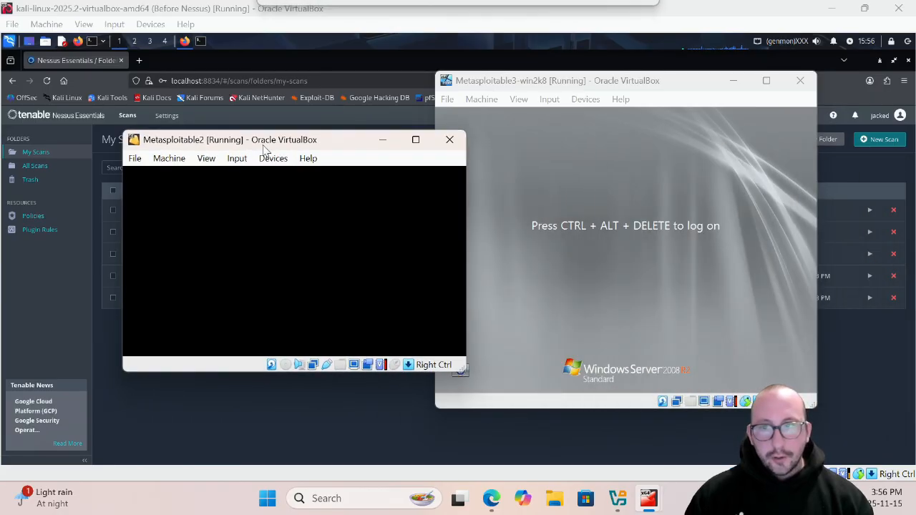
pyautogui.click(384, 139)
pyautogui.click(734, 84)
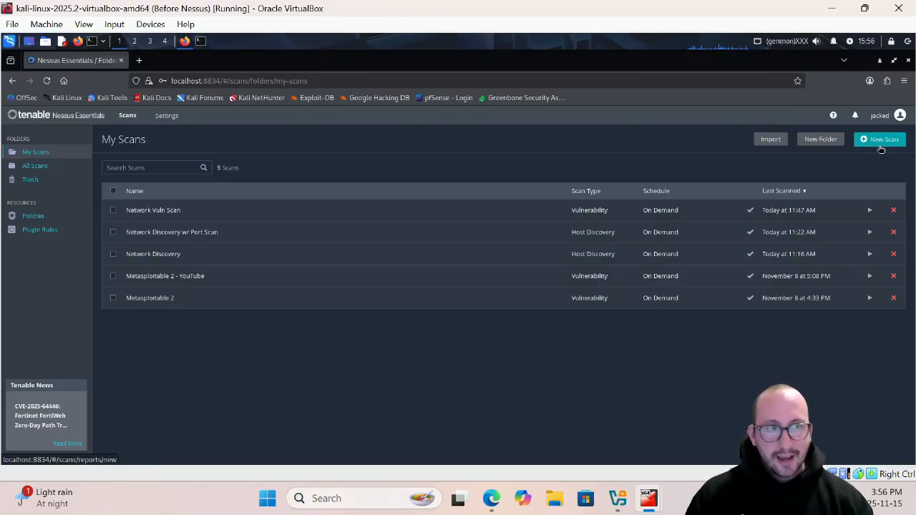
# - Create a new scan from the Host Discovery template and name it "Network Discovery w/ Port Scan - YouTube"
pyautogui.click(882, 147)
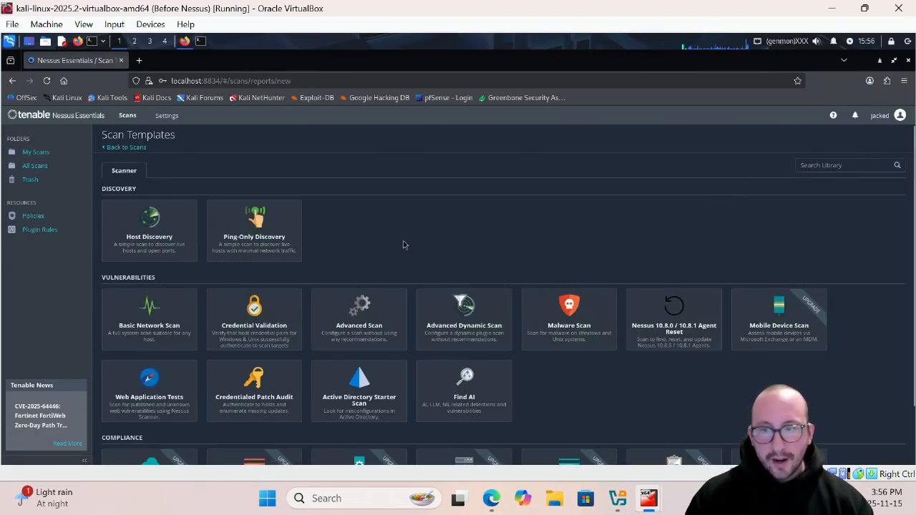
pyautogui.click(162, 239)
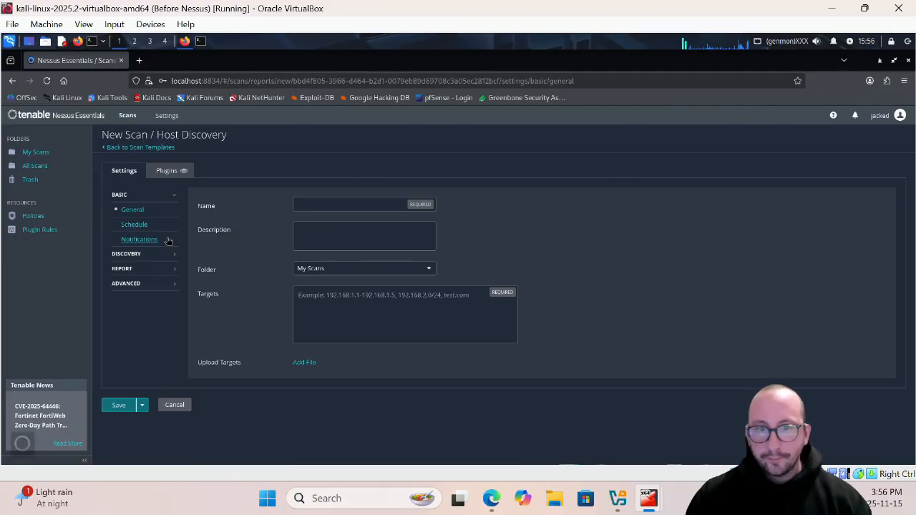
pyautogui.click(358, 206)
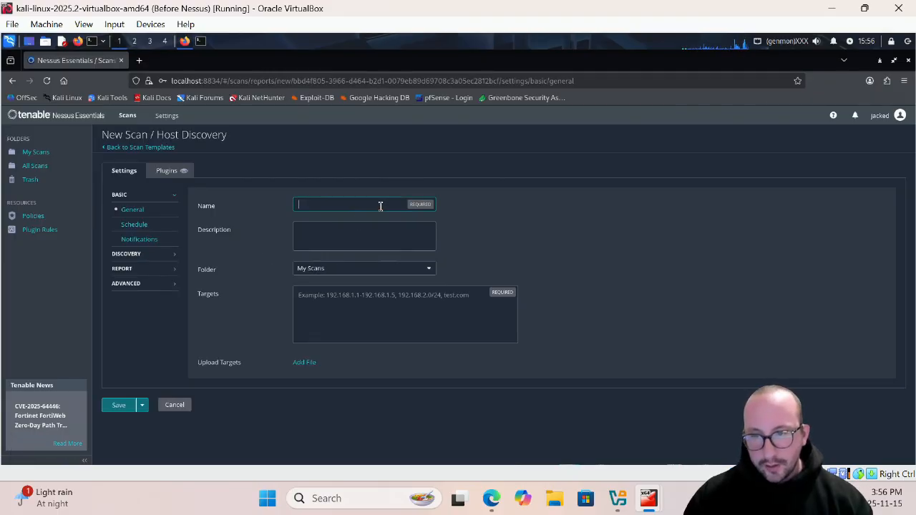
pyautogui.write('Net')
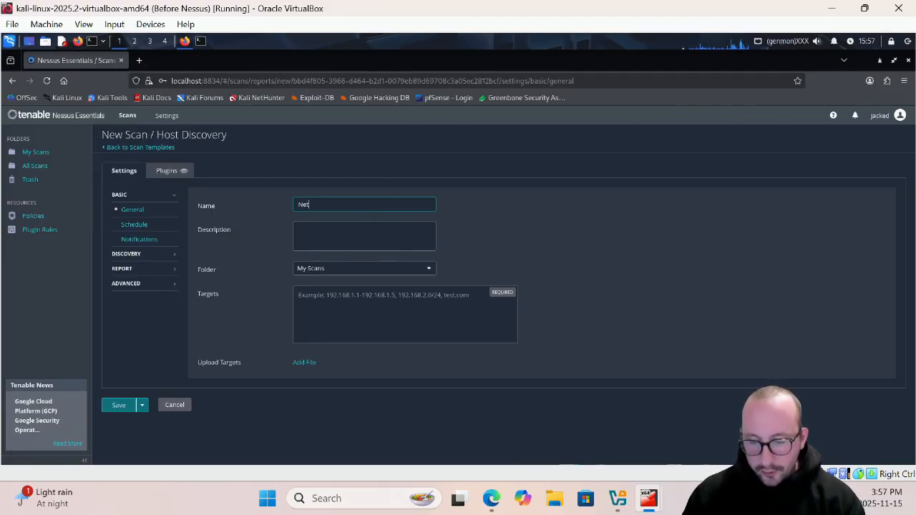
pyautogui.write('work Dis')
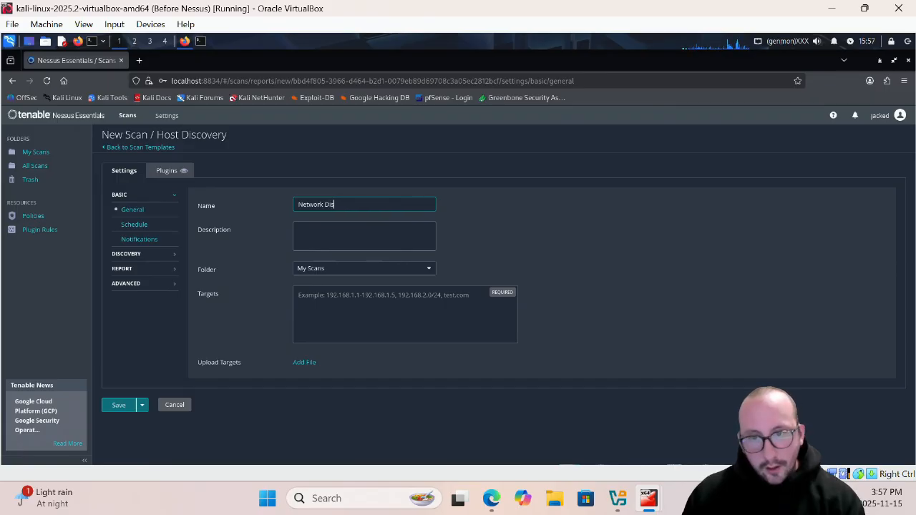
pyautogui.write('covery')
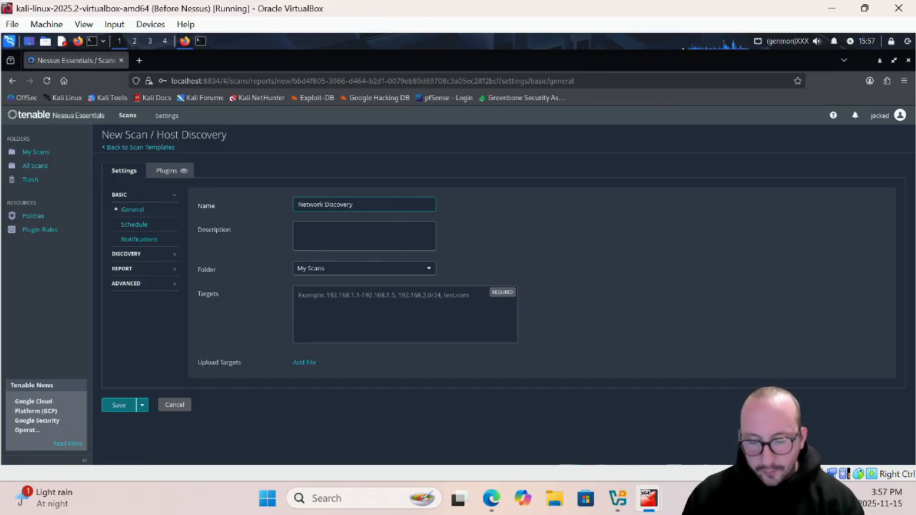
pyautogui.write(' w/')
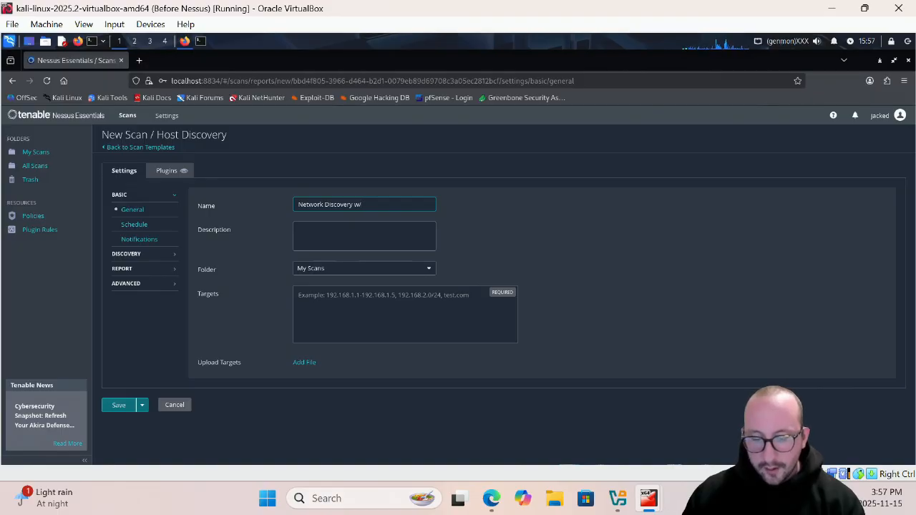
pyautogui.write(' Port Scan -')
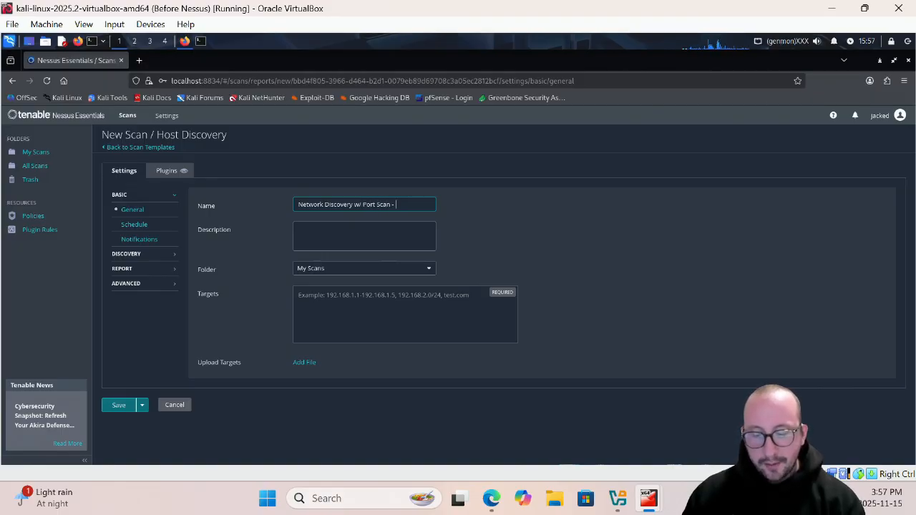
pyautogui.write(' YouTube')
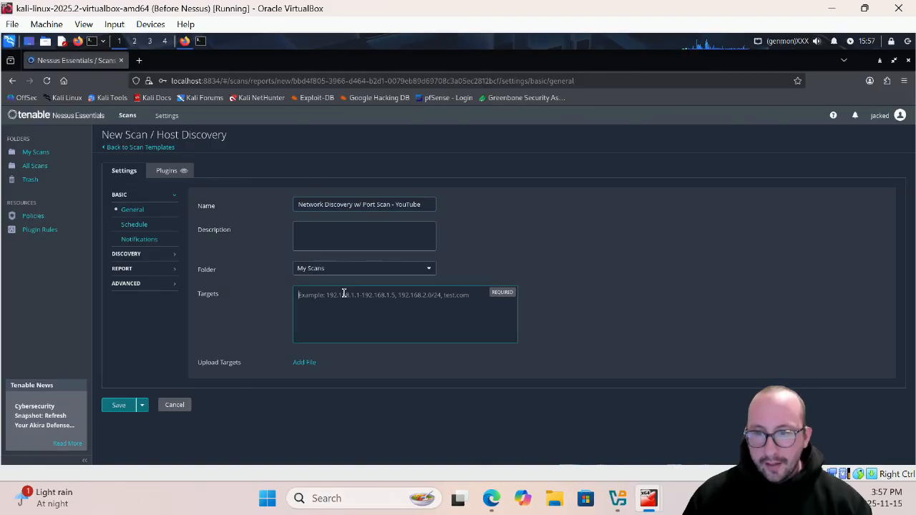
# - Set the scan's target to the subnet 172.30.2.1/24
pyautogui.click(350, 318)
pyautogui.write('172.30')
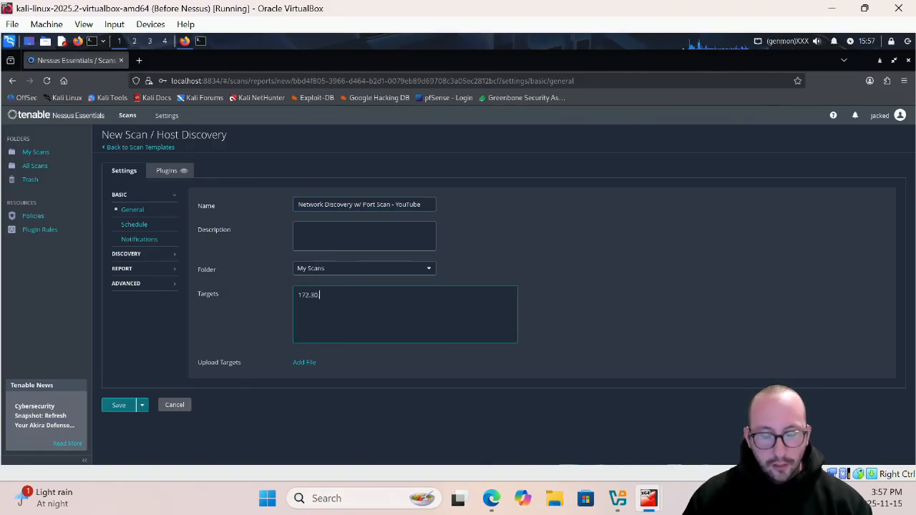
pyautogui.write('.2.1/24')
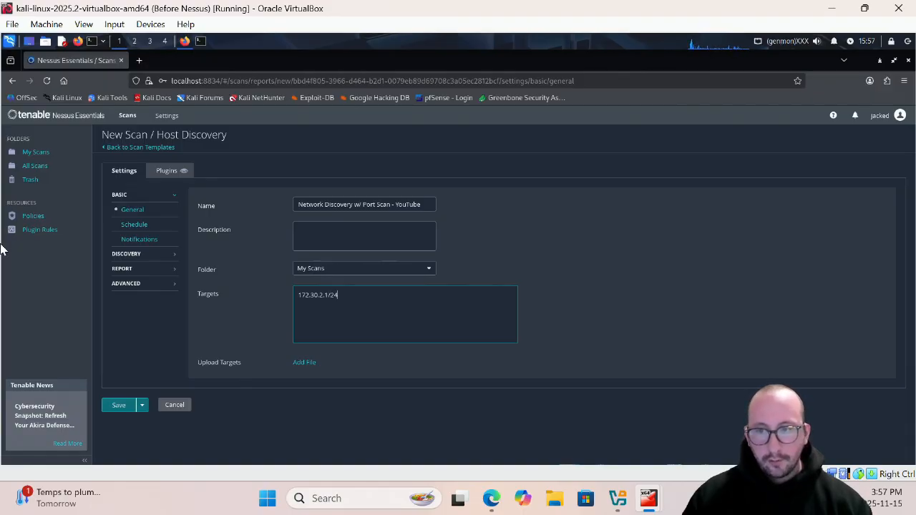
# - Enter the scan description "For the youtube video for network discovery for the network 172.30.2.1/24"
pyautogui.click(358, 240)
pyautogui.write('F')
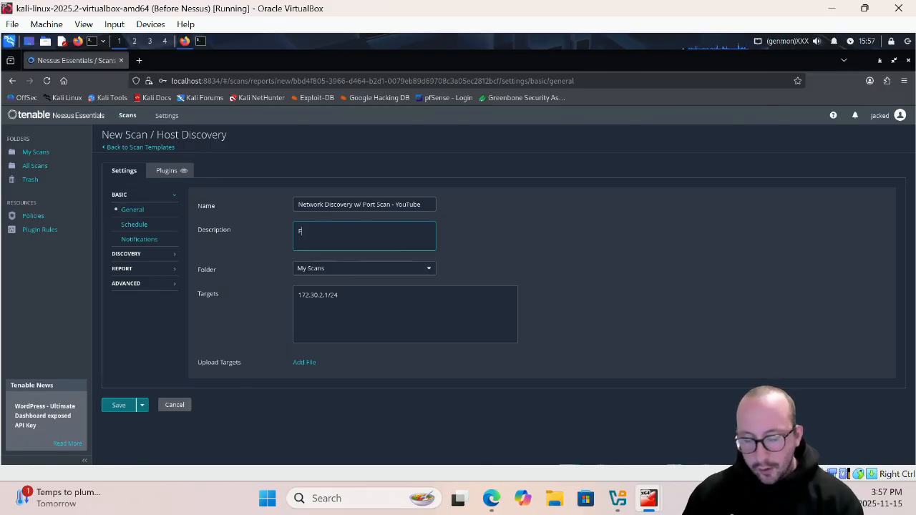
pyautogui.write('or the youtub')
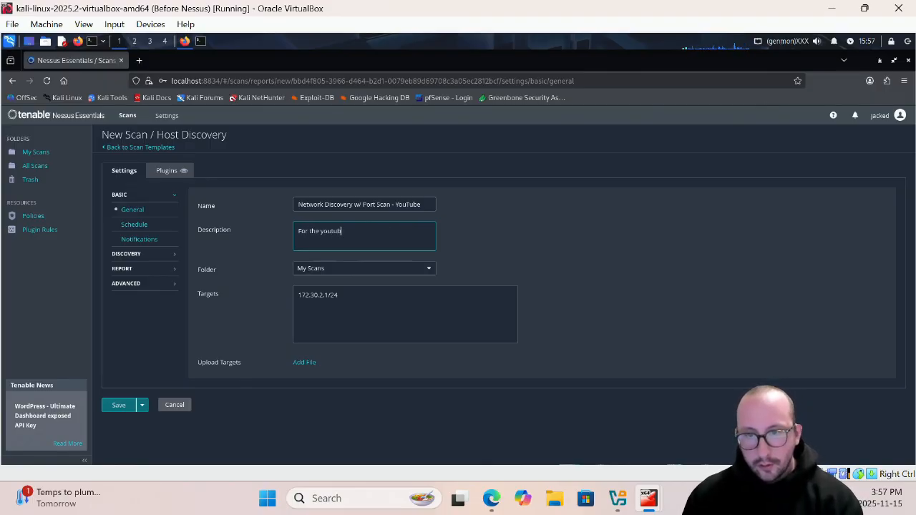
pyautogui.write('e video for n')
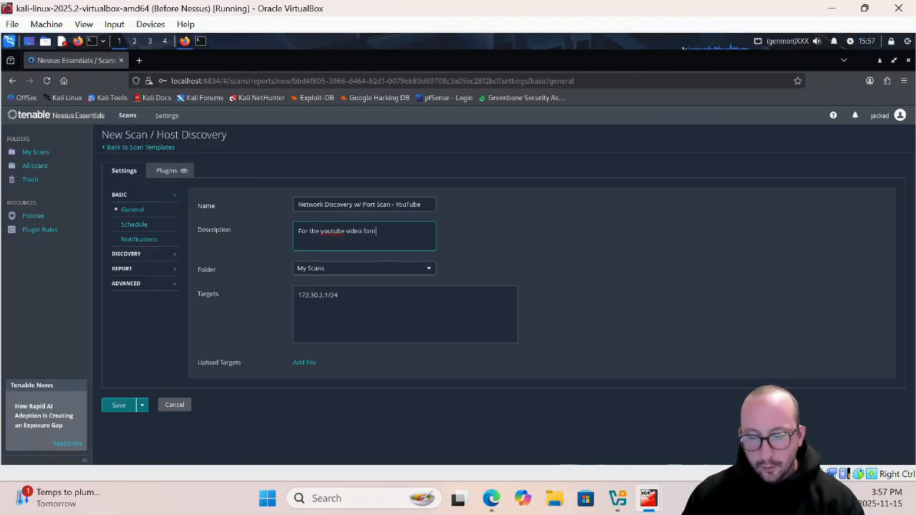
pyautogui.write('etwork ')
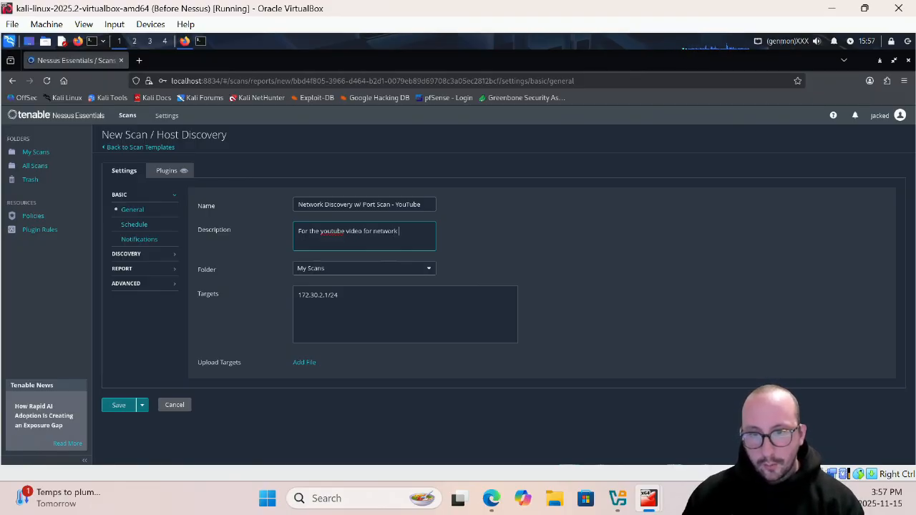
pyautogui.write('discovery')
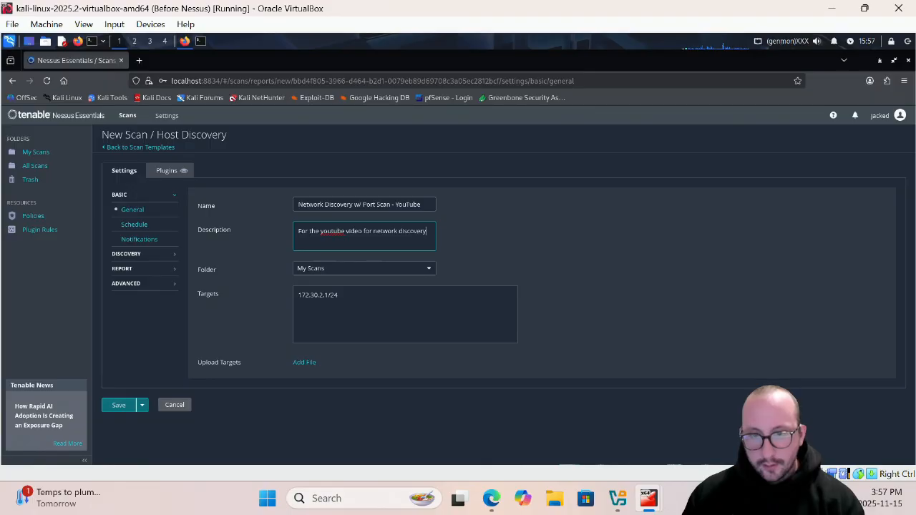
pyautogui.write(' for the network')
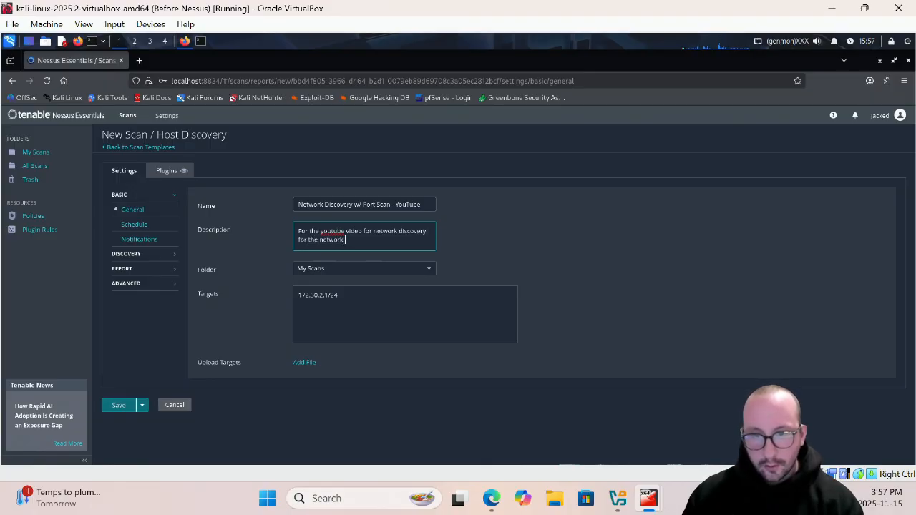
pyautogui.write(' 172.30.2.')
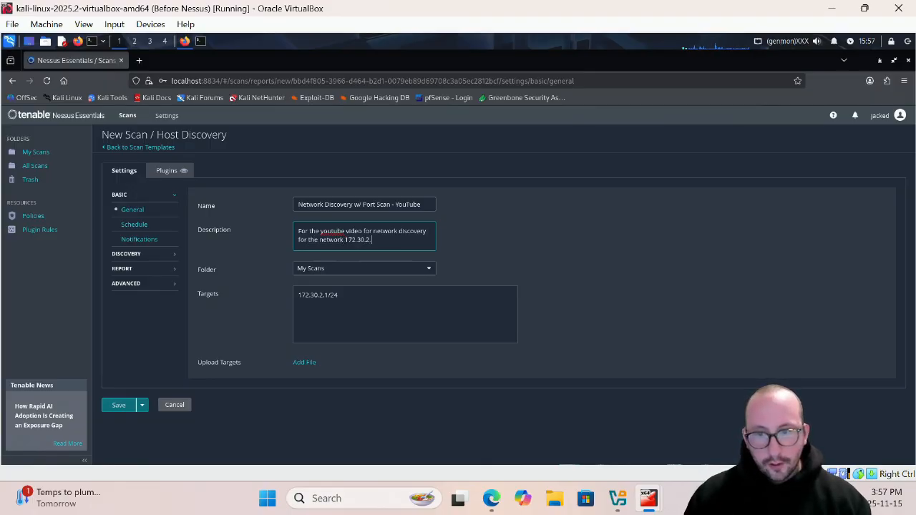
pyautogui.write('1/24')
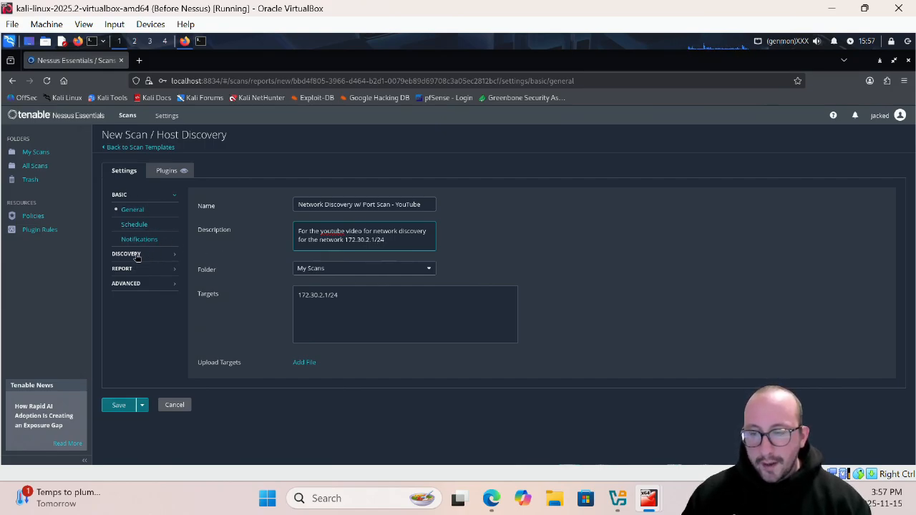
# - Set the discovery scan type to Port scan (common ports)
pyautogui.click(139, 259)
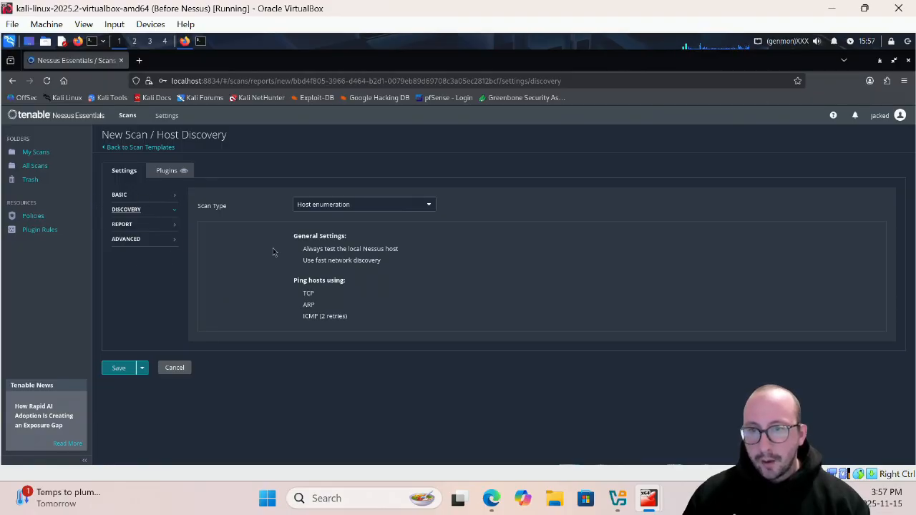
pyautogui.click(361, 205)
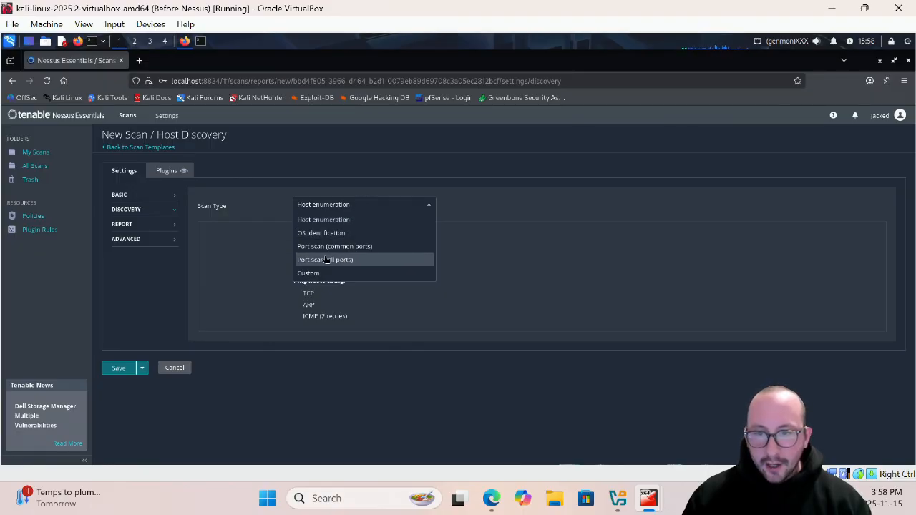
pyautogui.click(383, 249)
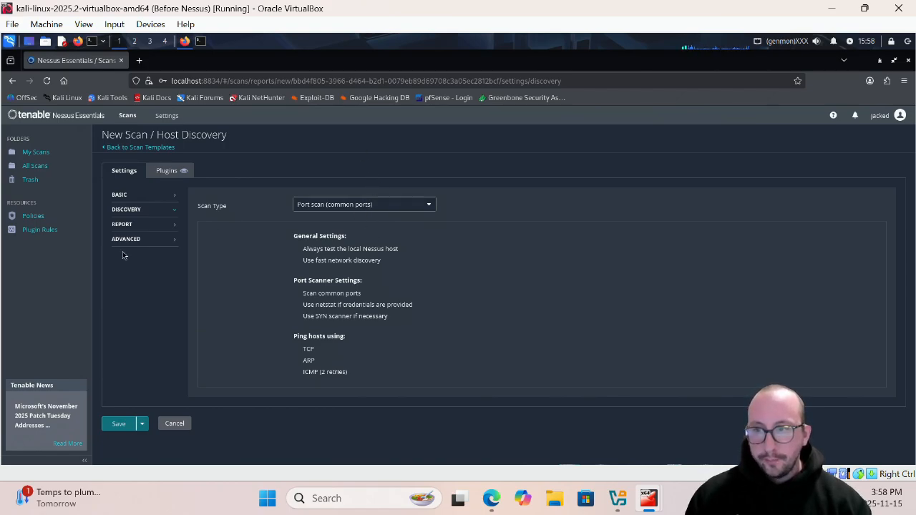
# - Review the scan's report output options and advanced performance and file search options, then return to the discovery settings
pyautogui.click(123, 228)
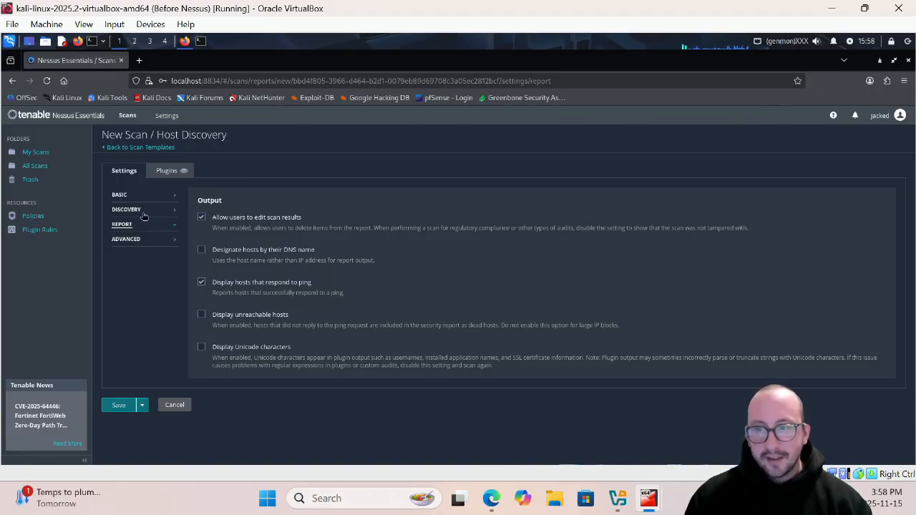
pyautogui.click(132, 243)
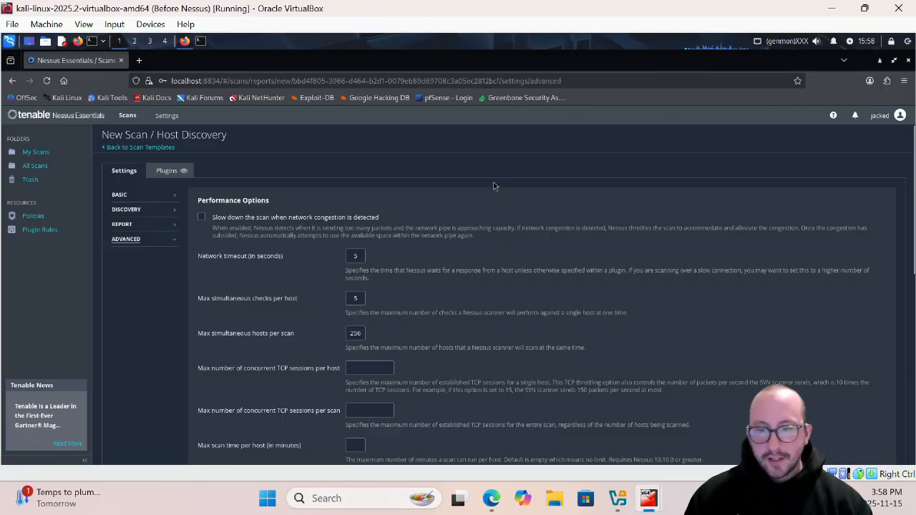
pyautogui.scroll(-1, 493, 186)
pyautogui.scroll(-1, 346, 229)
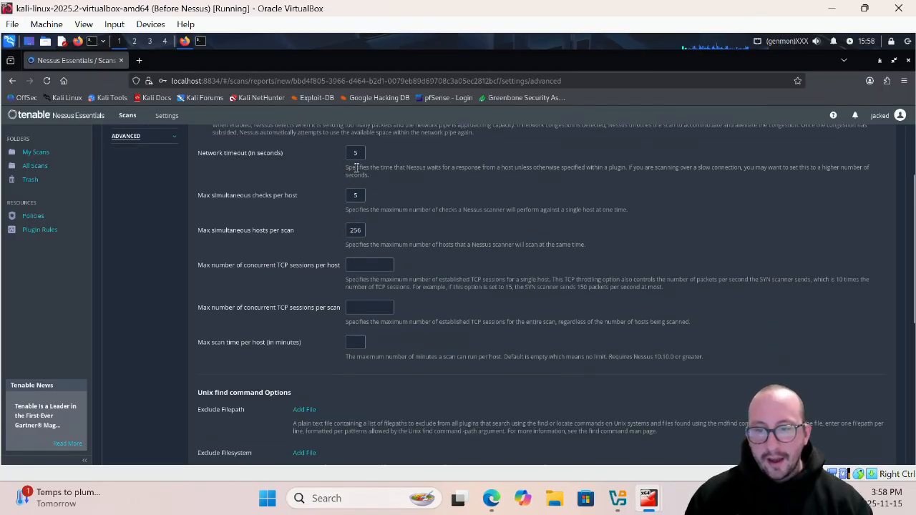
pyautogui.scroll(-2, 358, 188)
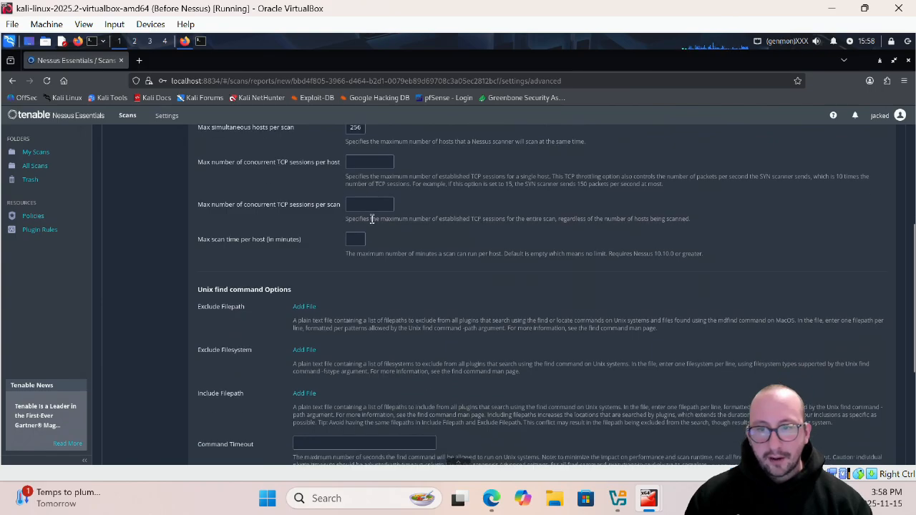
pyautogui.scroll(-2, 368, 240)
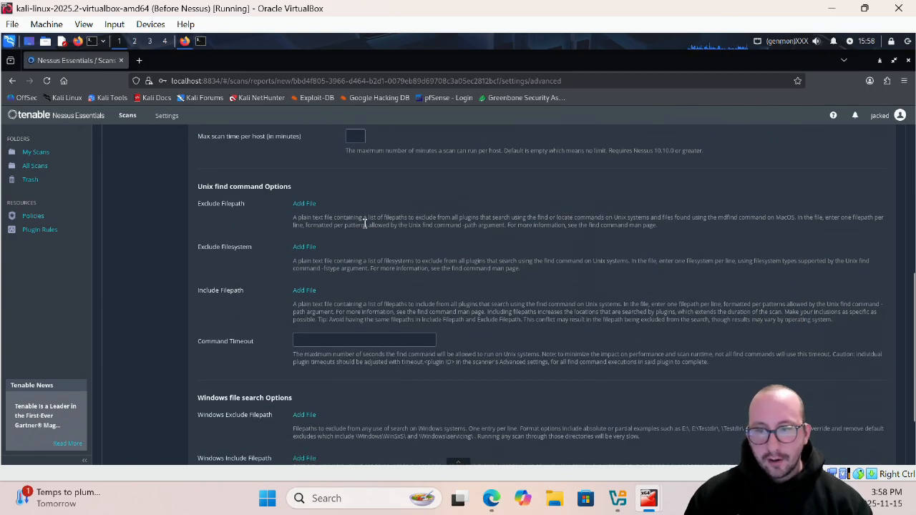
pyautogui.scroll(-2, 365, 224)
pyautogui.scroll(3, 265, 272)
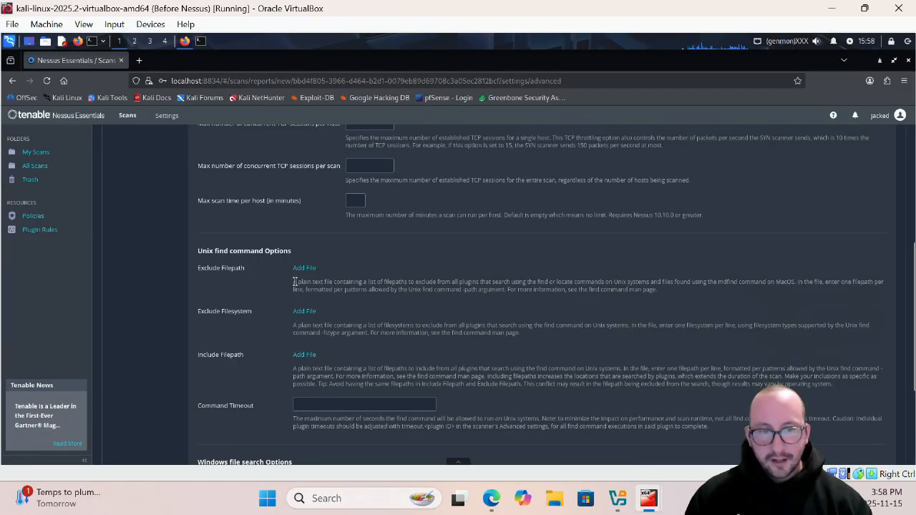
pyautogui.scroll(5, 294, 282)
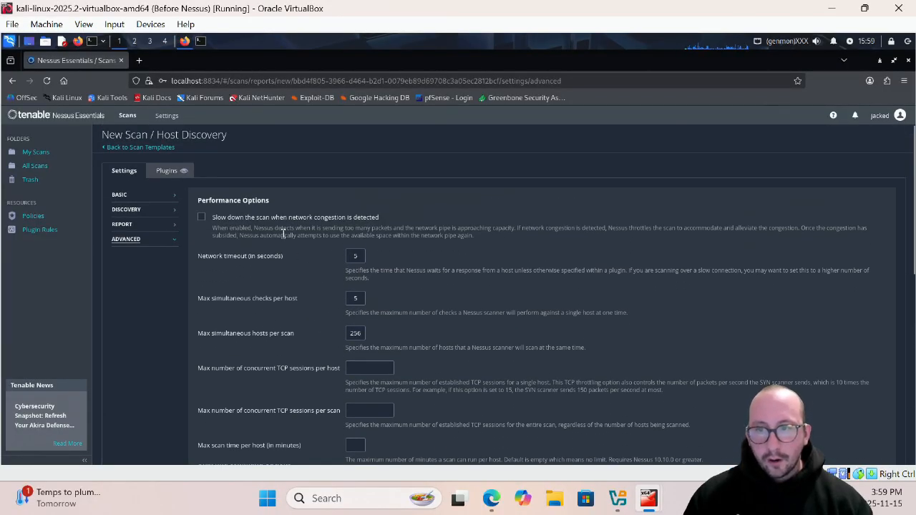
pyautogui.click(129, 210)
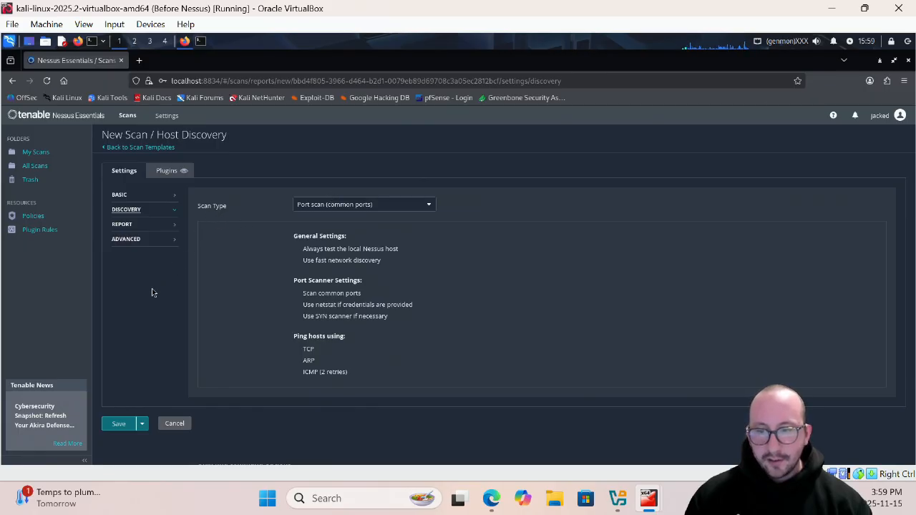
# - Save the host discovery scan and launch Network Discovery w/ Port Scan - YouTube from the scan list
pyautogui.click(107, 426)
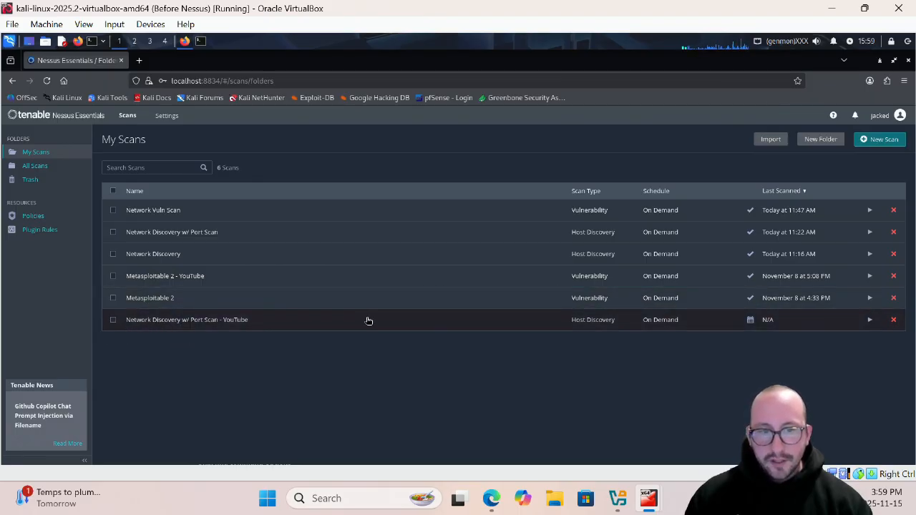
pyautogui.click(873, 320)
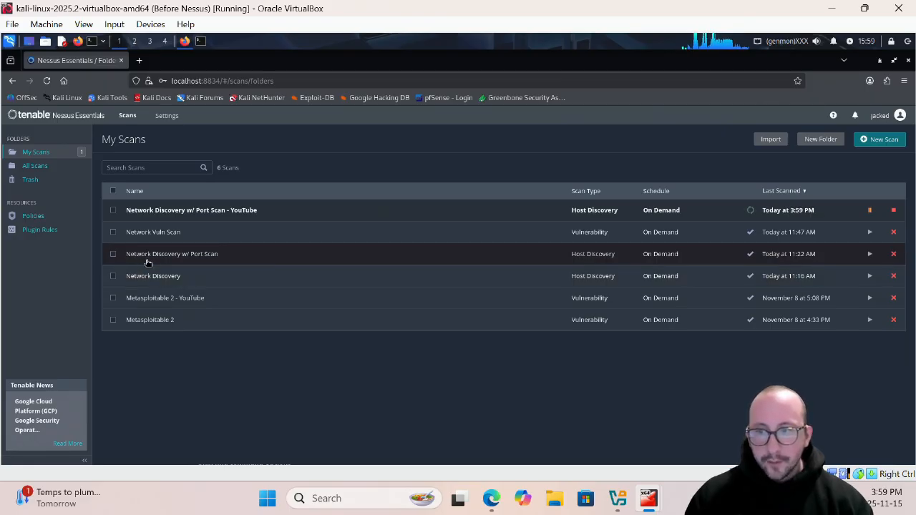
# - Open the earlier Network Discovery w/ Port Scan results and search Google for "Windows 6.1" in a new browser tab
pyautogui.click(205, 261)
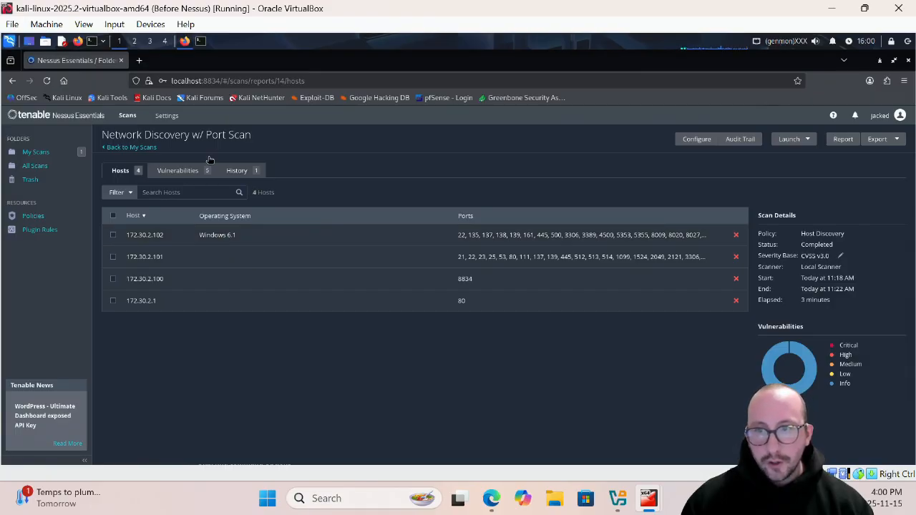
pyautogui.click(142, 60)
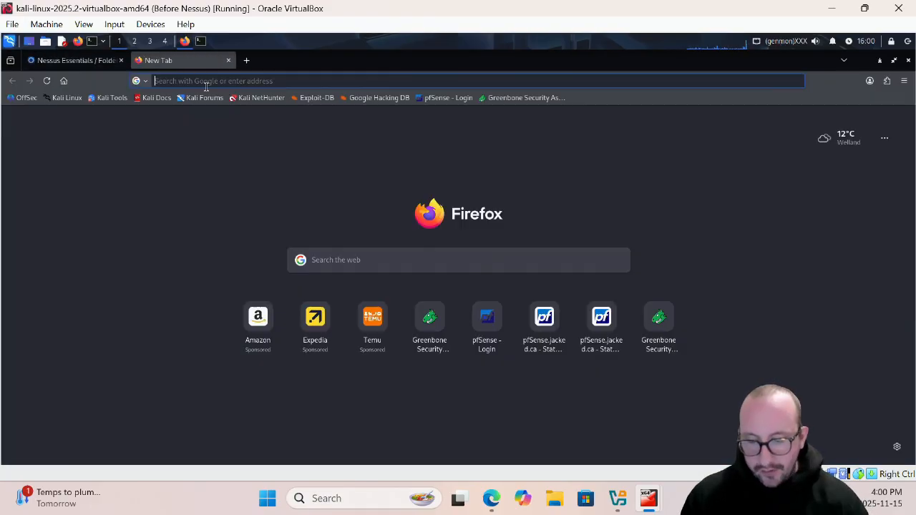
pyautogui.write('google.com')
pyautogui.press('Return')
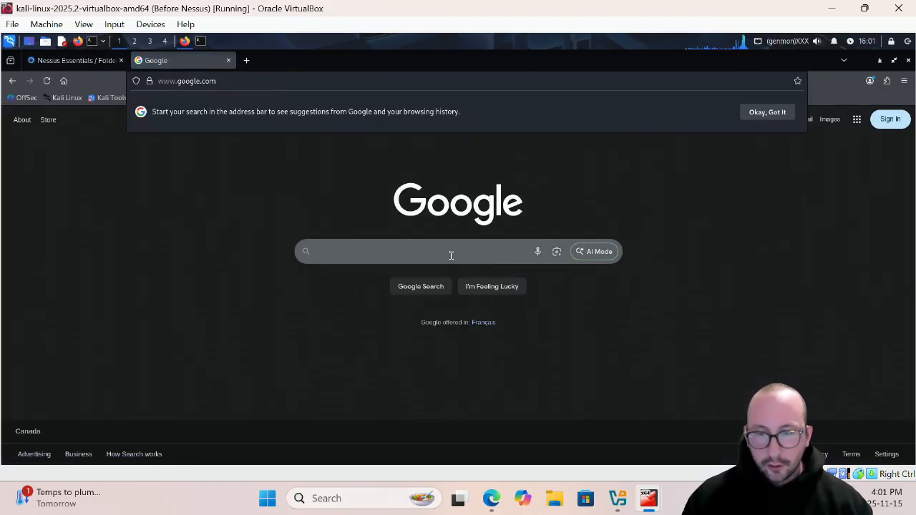
pyautogui.write('Windows ')
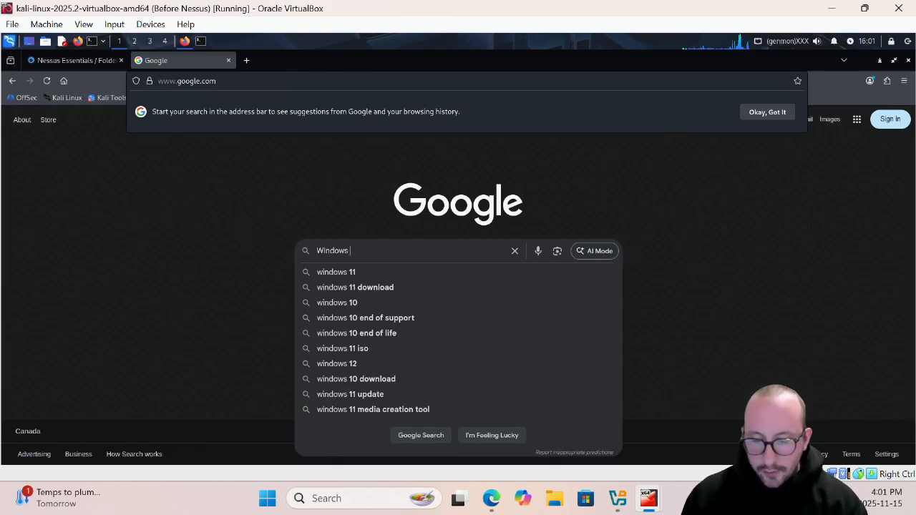
pyautogui.write('6.1')
pyautogui.press('Return')
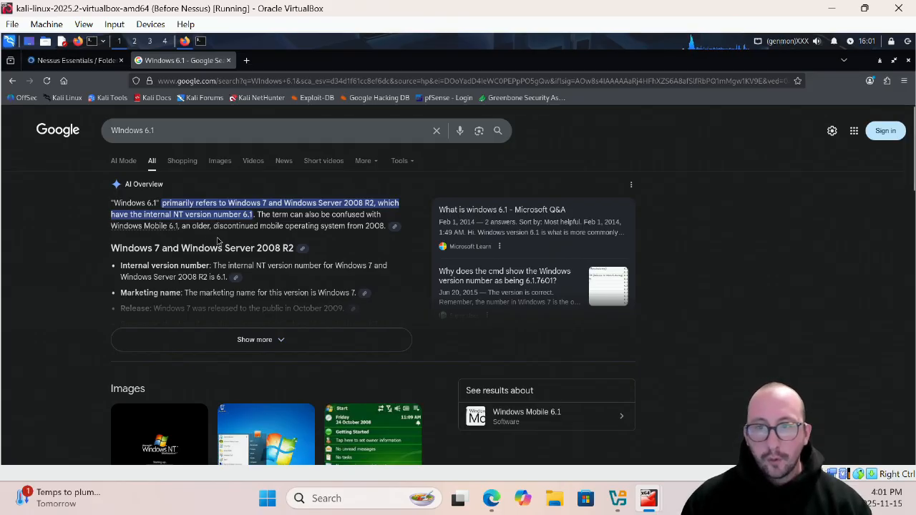
# - Go back to the Network Discovery w/ Port Scan results and check the scan's elapsed time
pyautogui.click(84, 62)
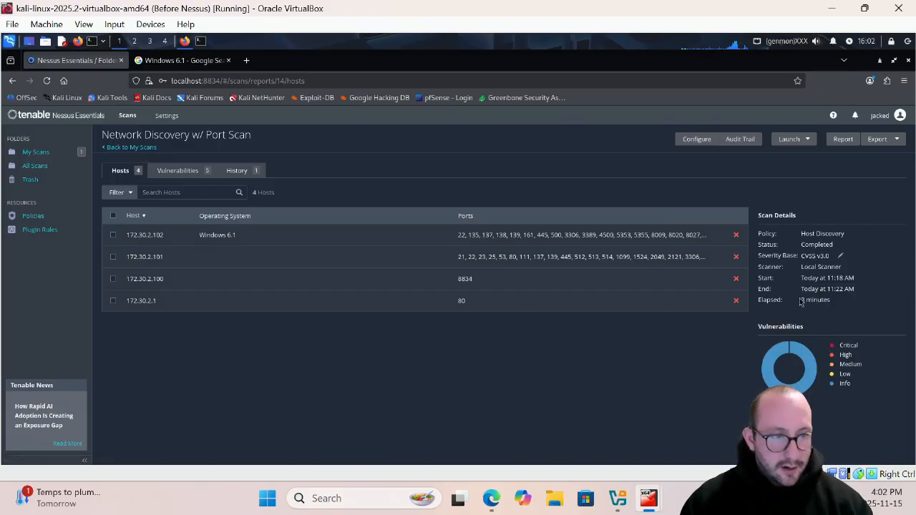
pyautogui.moveTo(800, 301); pyautogui.dragTo(835, 308)
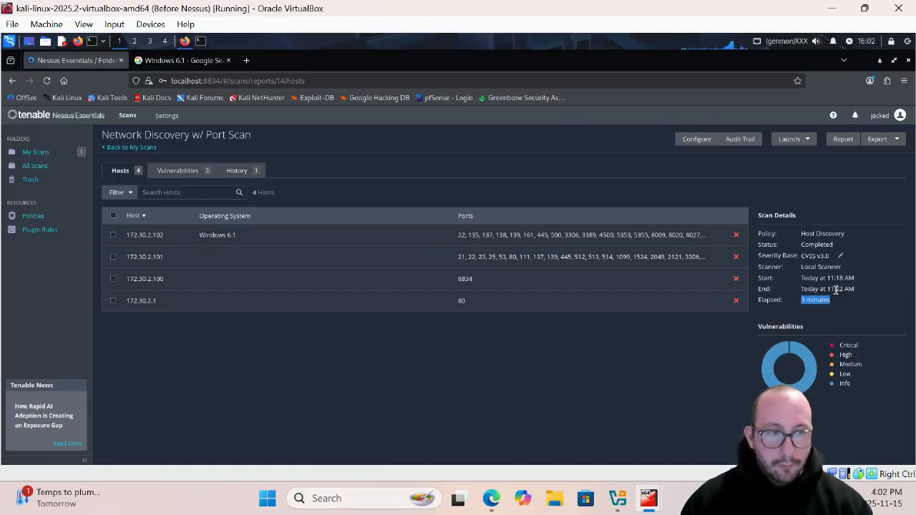
pyautogui.click(838, 310)
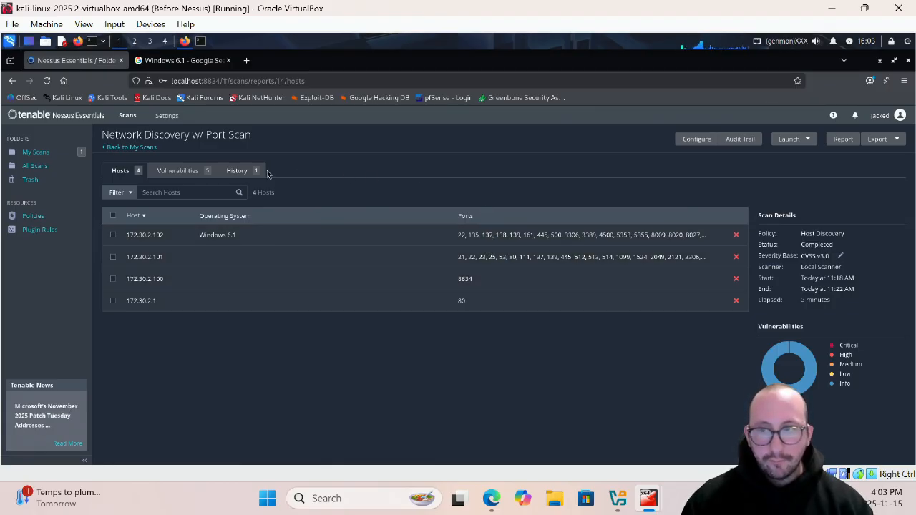
# - Review the discovered hosts in the Network Discovery w/ Port Scan - YouTube results, then return to the scan list
pyautogui.click(128, 149)
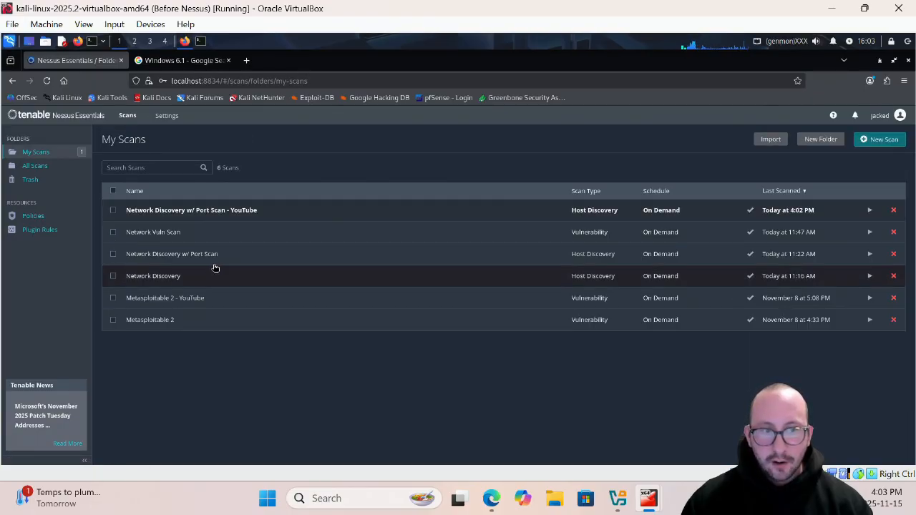
pyautogui.click(267, 219)
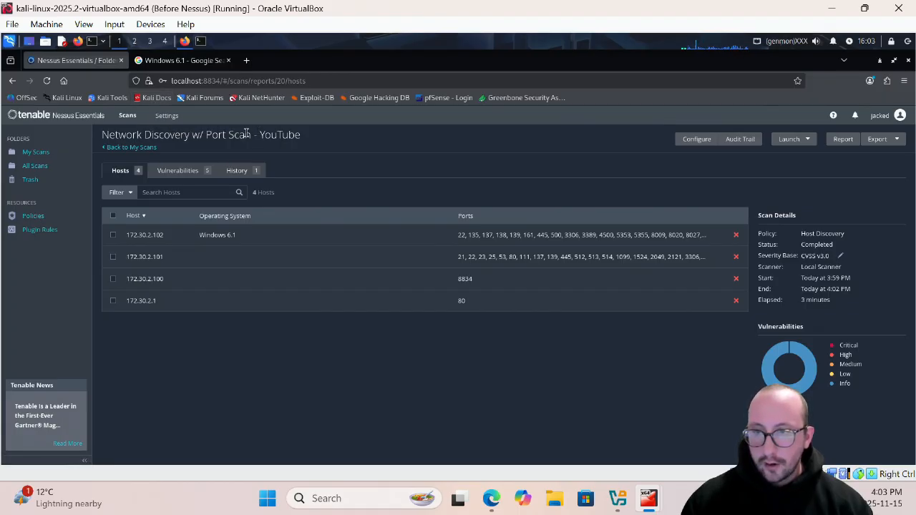
pyautogui.click(144, 149)
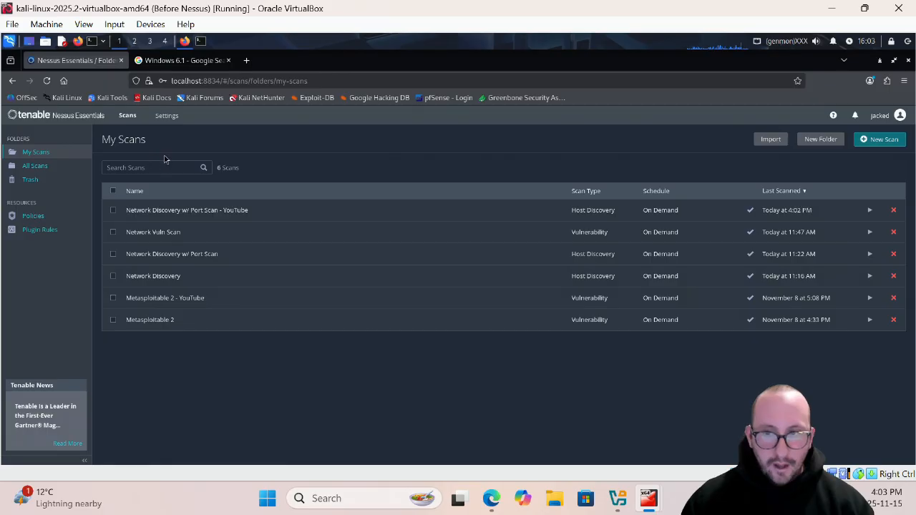
# - Open the Scanner Health overview in the settings and review the scanner's health figures and alerts
pyautogui.click(176, 118)
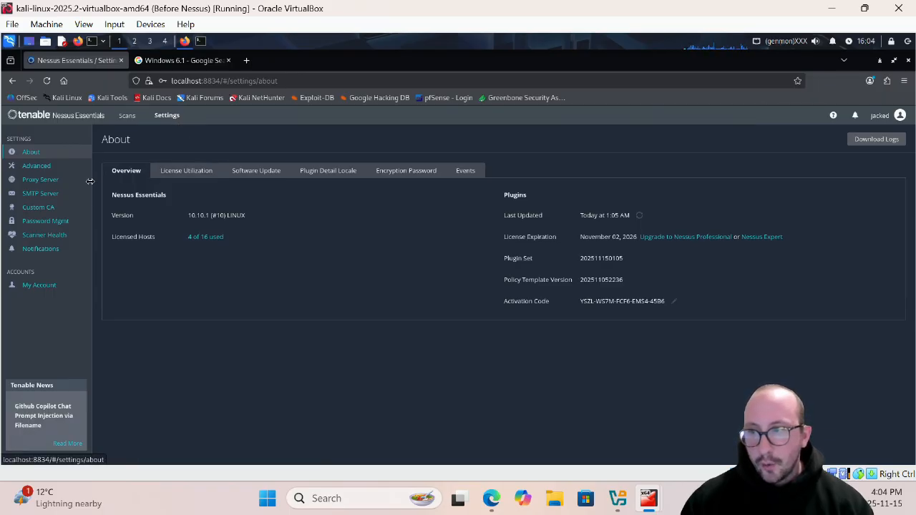
pyautogui.click(54, 241)
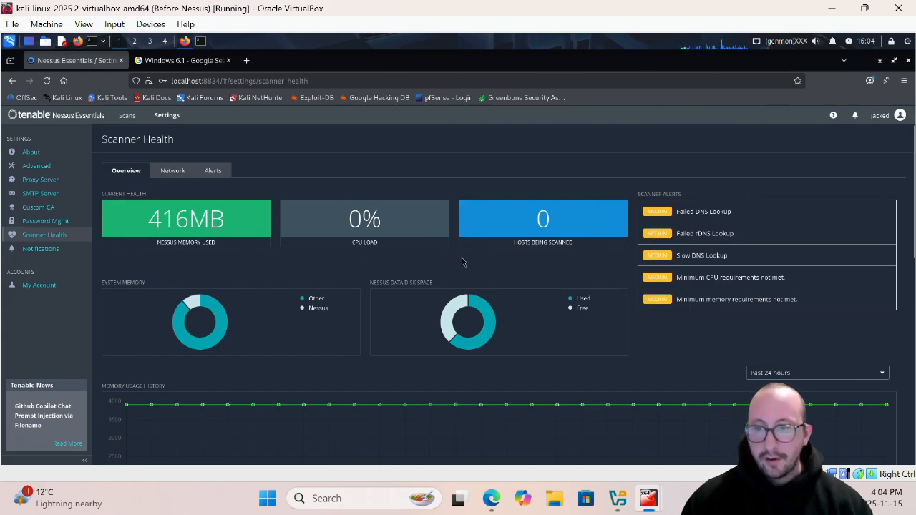
pyautogui.scroll(-1, 462, 261)
pyautogui.scroll(1, 480, 268)
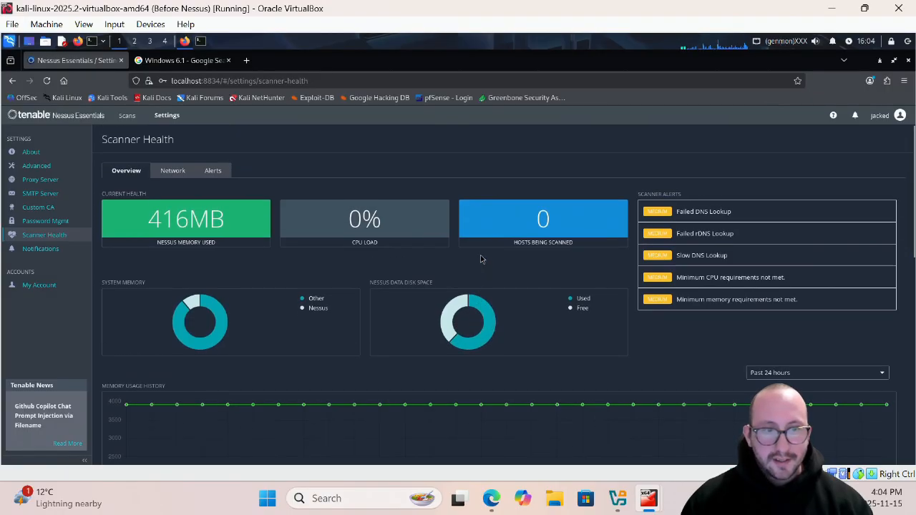
pyautogui.moveTo(685, 195); pyautogui.dragTo(635, 194)
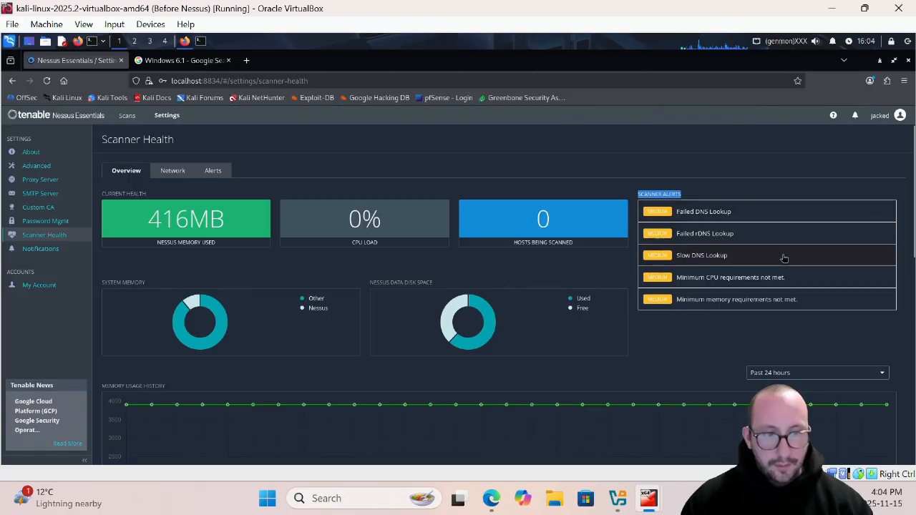
# - Read the details of the minimum CPU and minimum memory requirement alerts, then return to the scan list
pyautogui.click(728, 282)
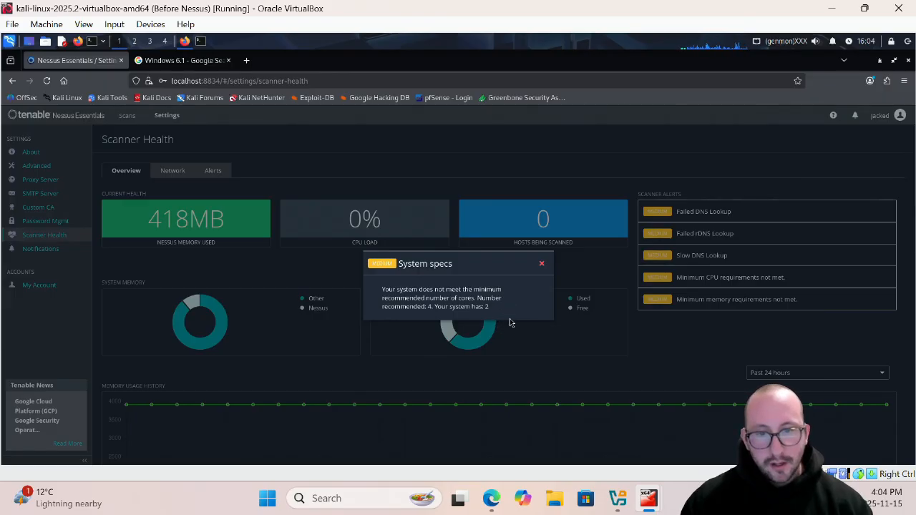
pyautogui.click(545, 266)
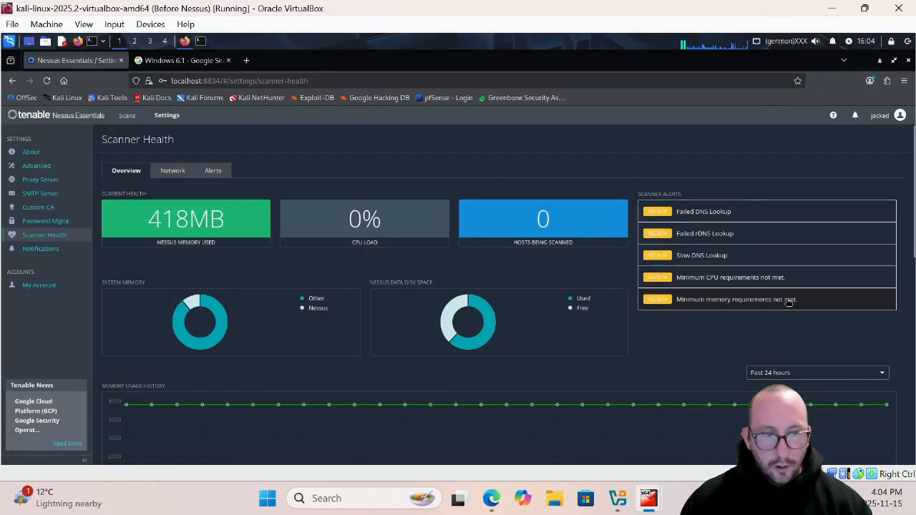
pyautogui.click(788, 304)
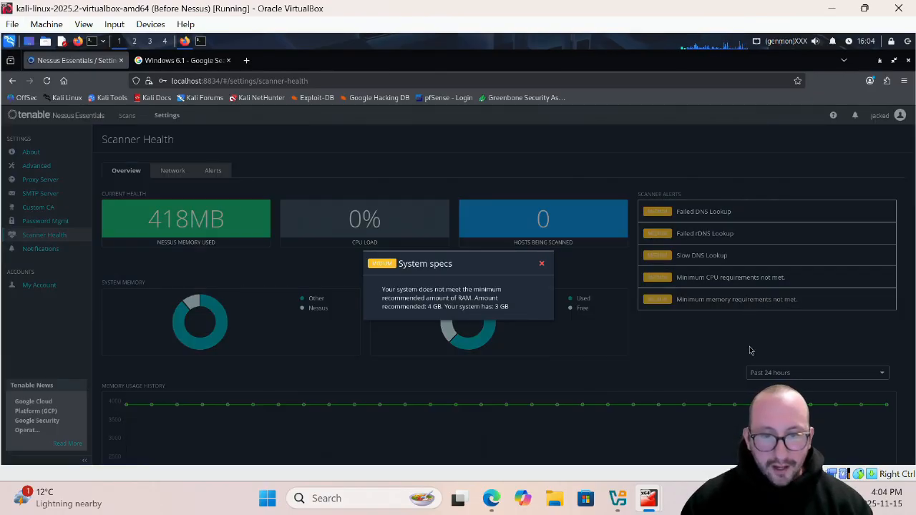
pyautogui.click(542, 265)
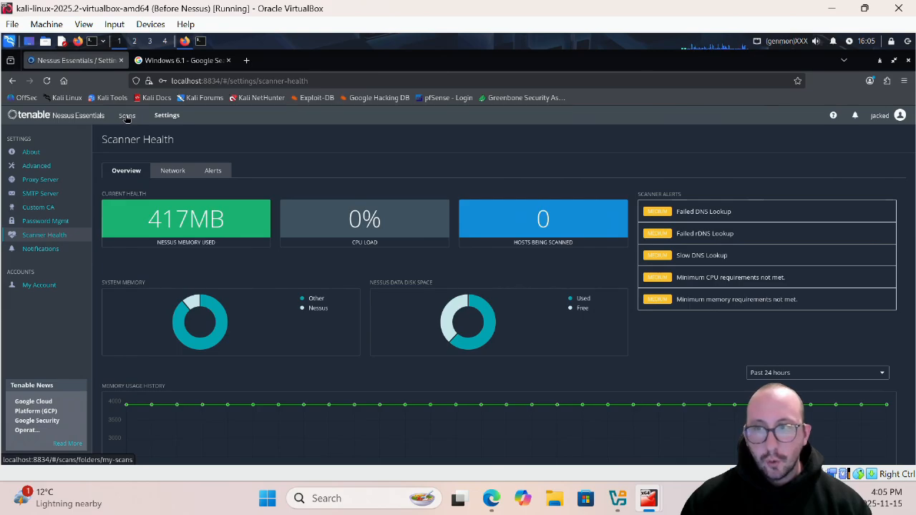
pyautogui.click(127, 117)
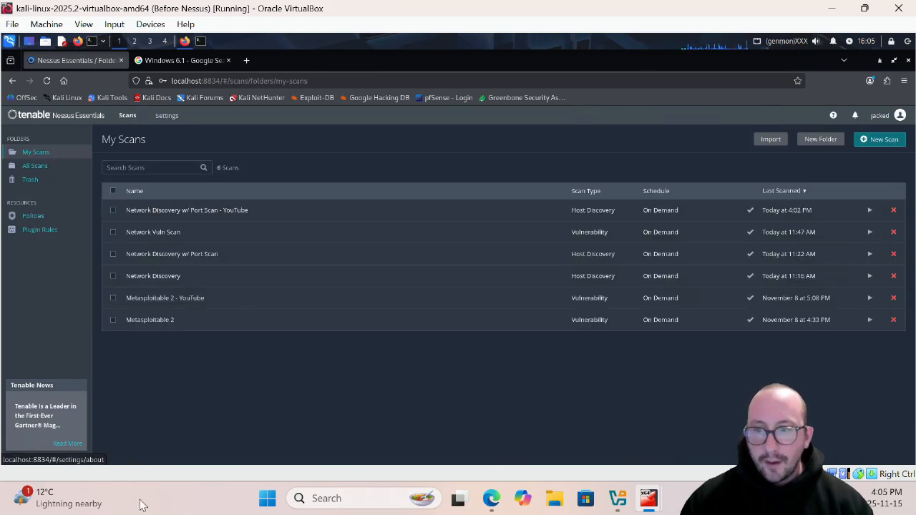